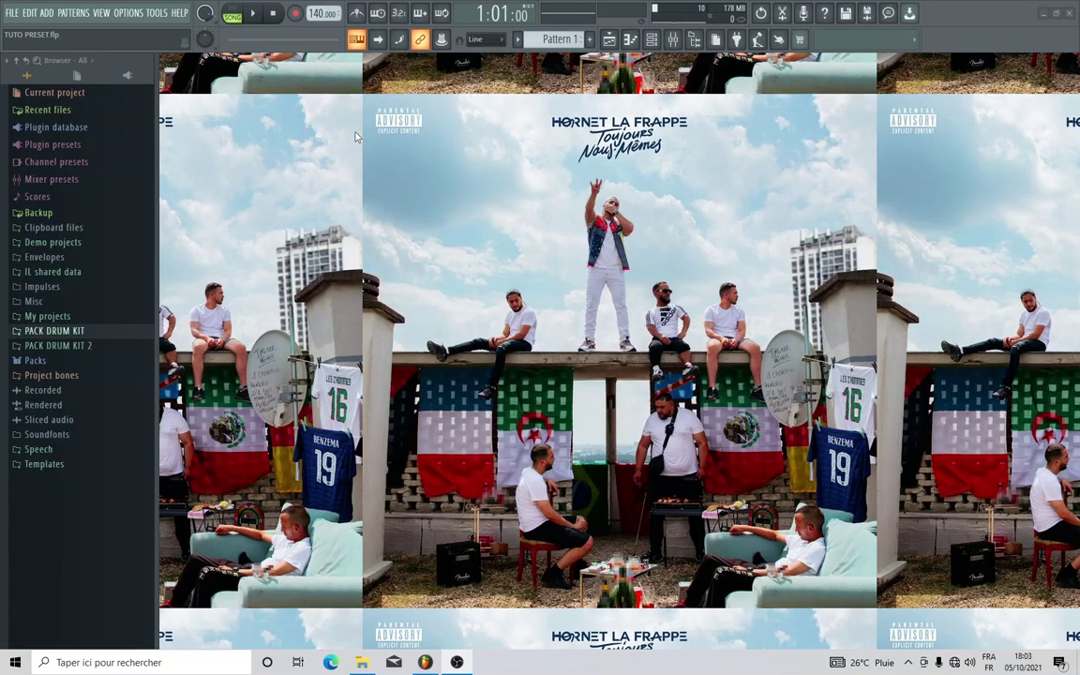
# - Open the mixer and inspect the 20-20000 equaliser curve on Insert 1, closing the equaliser once reviewed
pyautogui.click(672, 40)
pyautogui.click(906, 378)
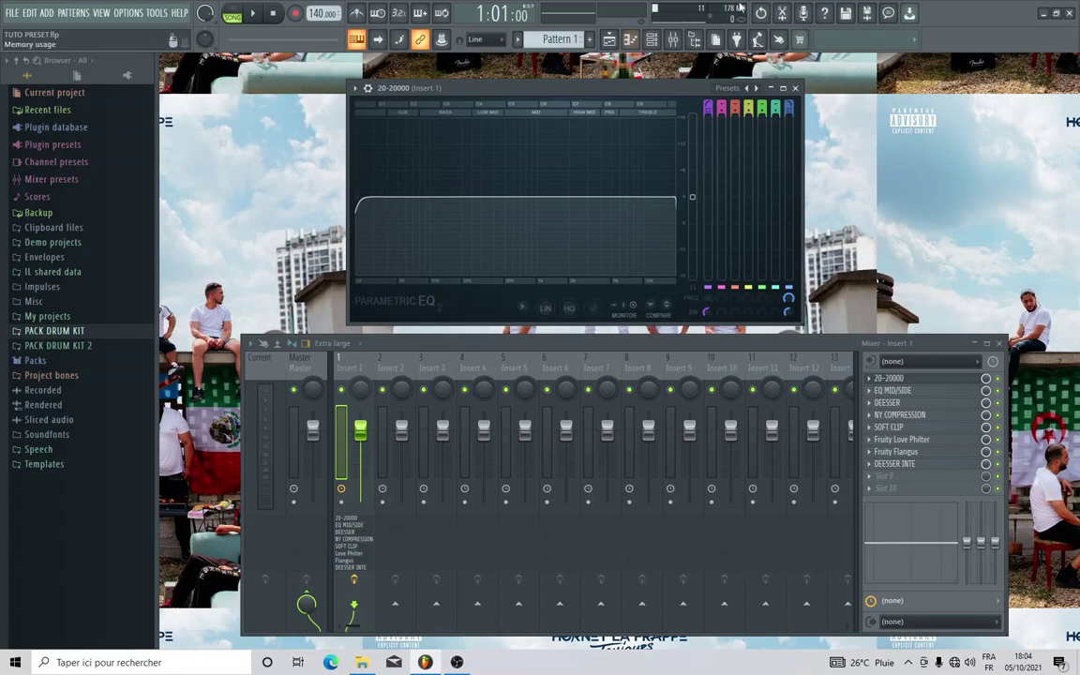
pyautogui.click(795, 87)
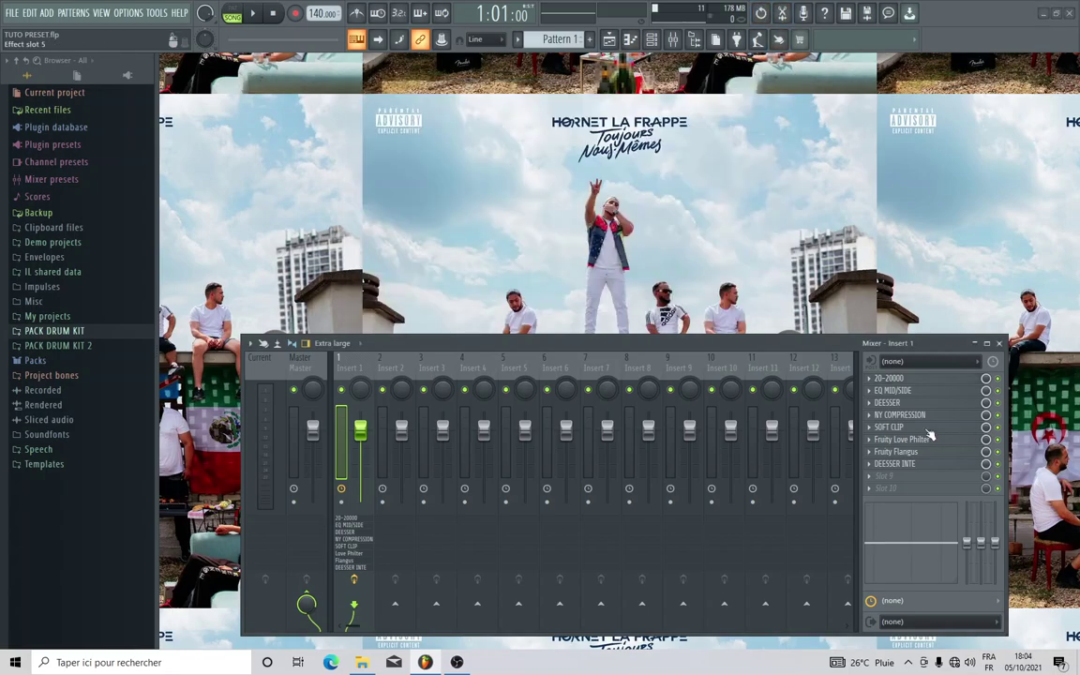
# - Open the EQ MID/SIDE patch on Insert 1 and inspect its SIDE and MID equalisers in turn
pyautogui.click(896, 392)
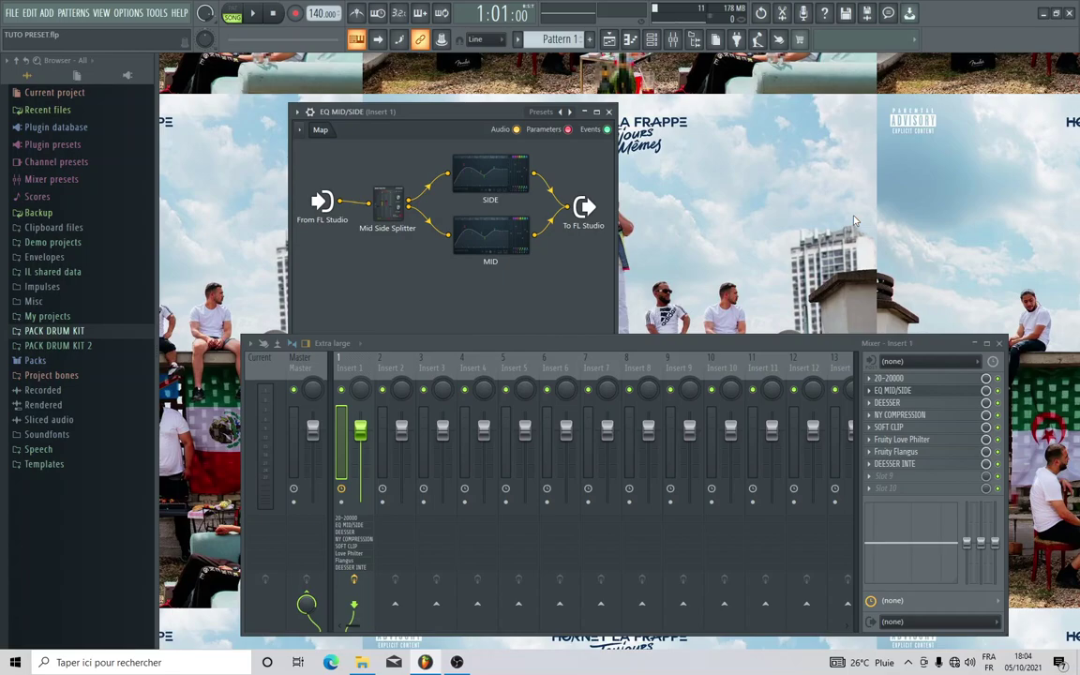
pyautogui.click(478, 168)
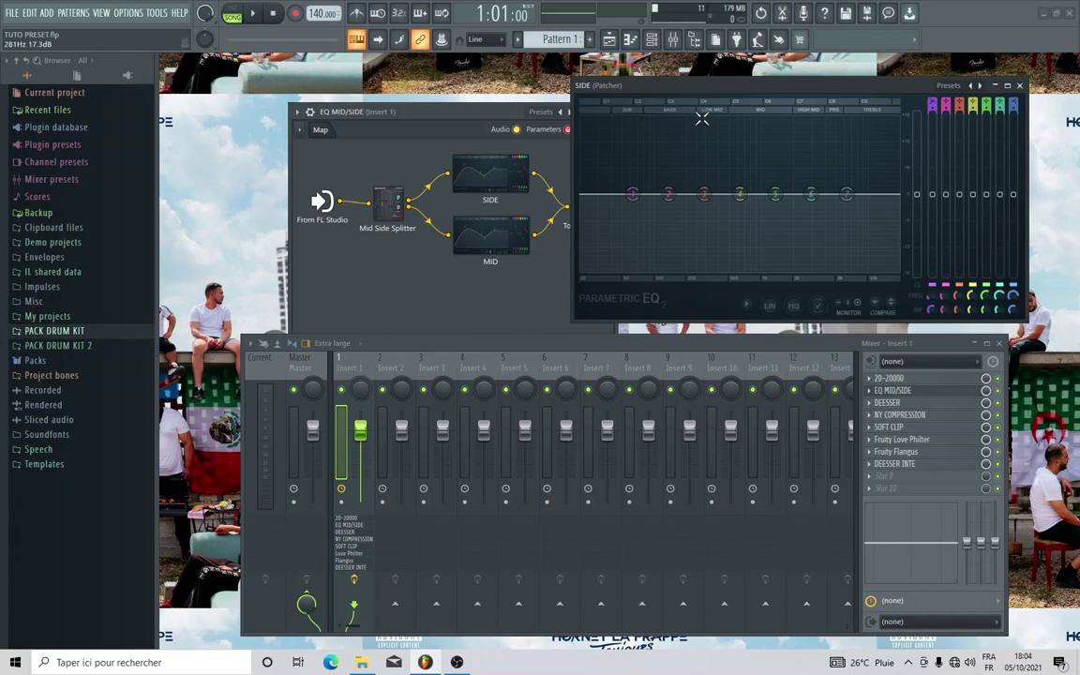
pyautogui.click(1020, 85)
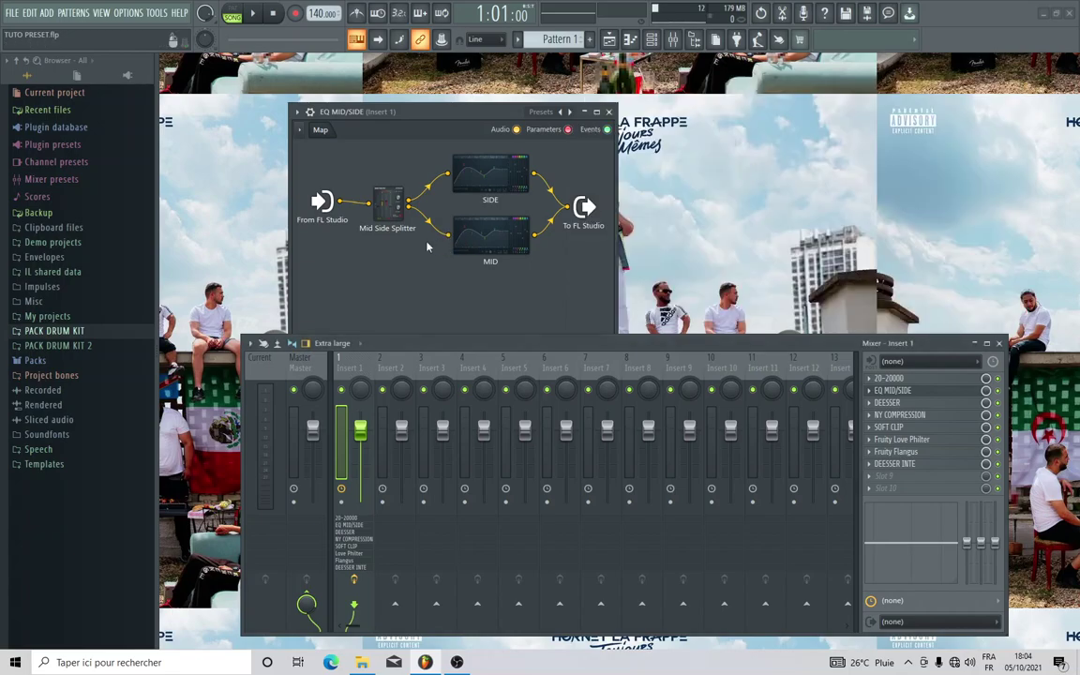
pyautogui.click(484, 240)
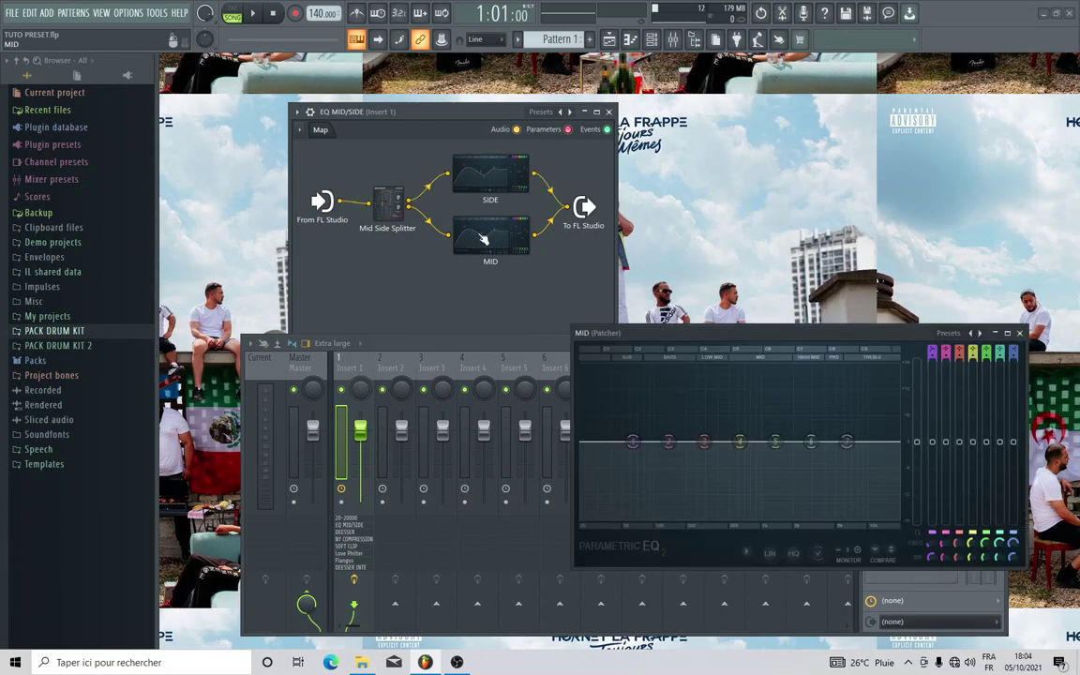
pyautogui.click(1021, 334)
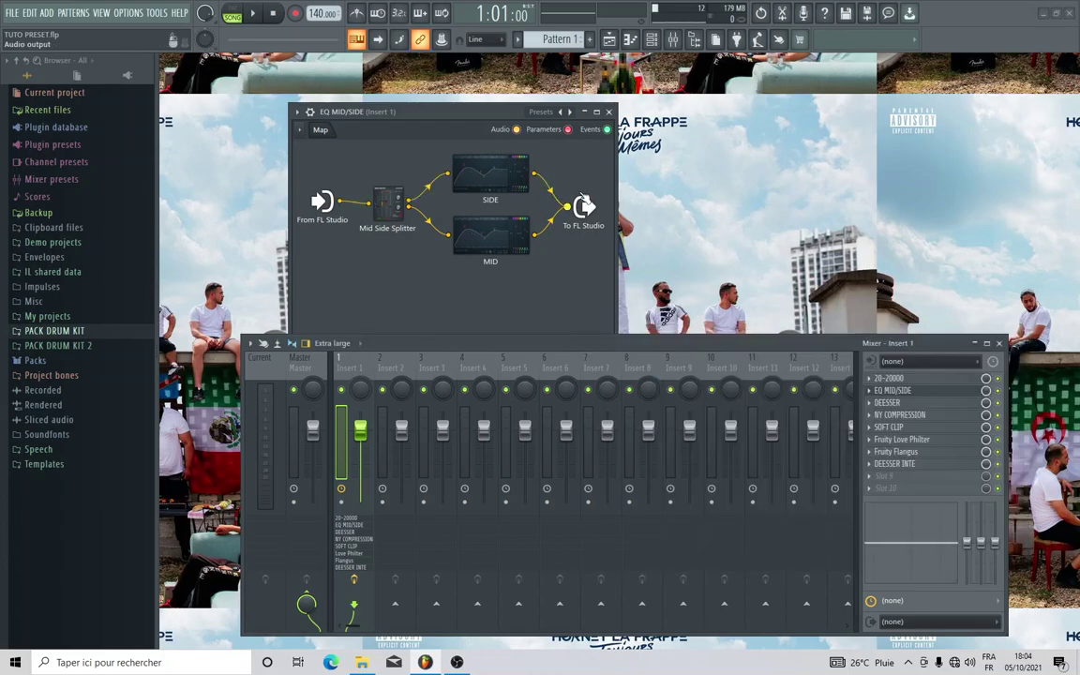
# - In the enlarged EQ MID/SIDE map, disconnect SIDE from To FL Studio and reconnect it, closing the patch when done
pyautogui.click(597, 113)
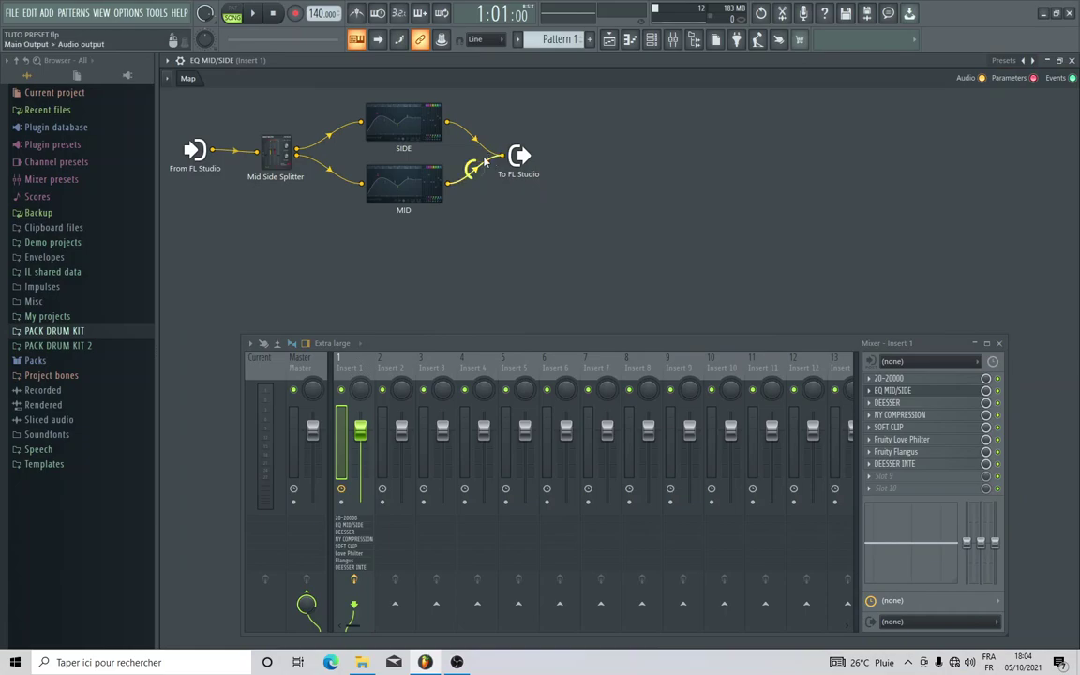
pyautogui.moveTo(515, 159); pyautogui.dragTo(400, 94)
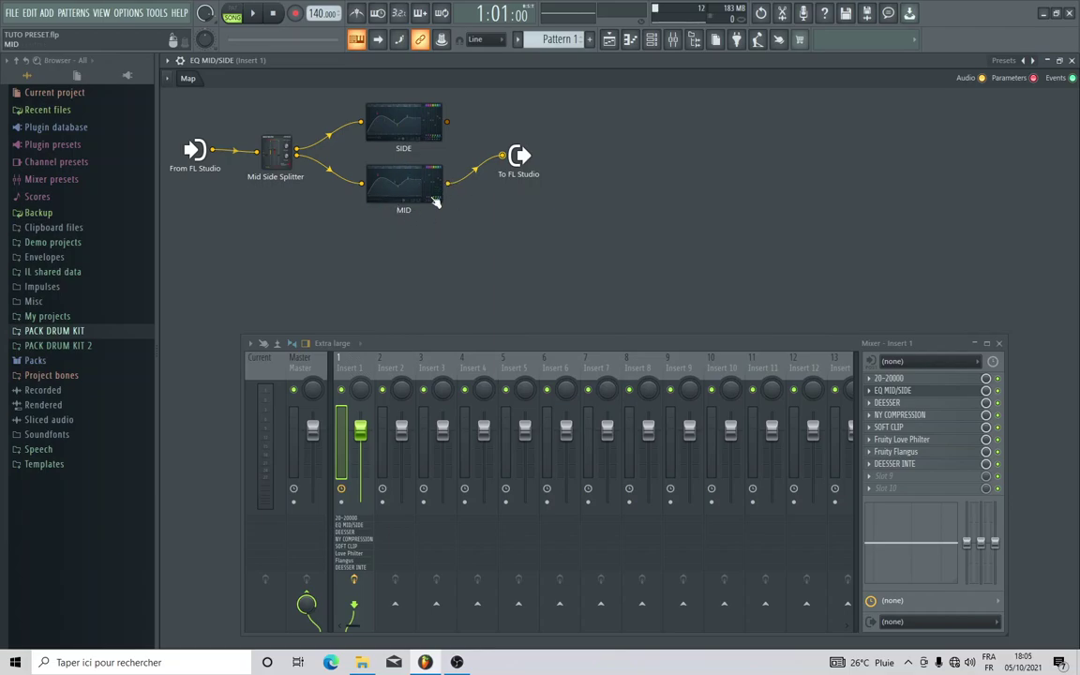
pyautogui.moveTo(514, 158)
pyautogui.mouseDown()
pyautogui.moveTo(440, 141)
pyautogui.moveTo(506, 156)
pyautogui.moveTo(465, 185)
pyautogui.moveTo(502, 156)
pyautogui.mouseUp()
pyautogui.moveTo(447, 122); pyautogui.dragTo(506, 157)
pyautogui.doubleClick(955, 60)
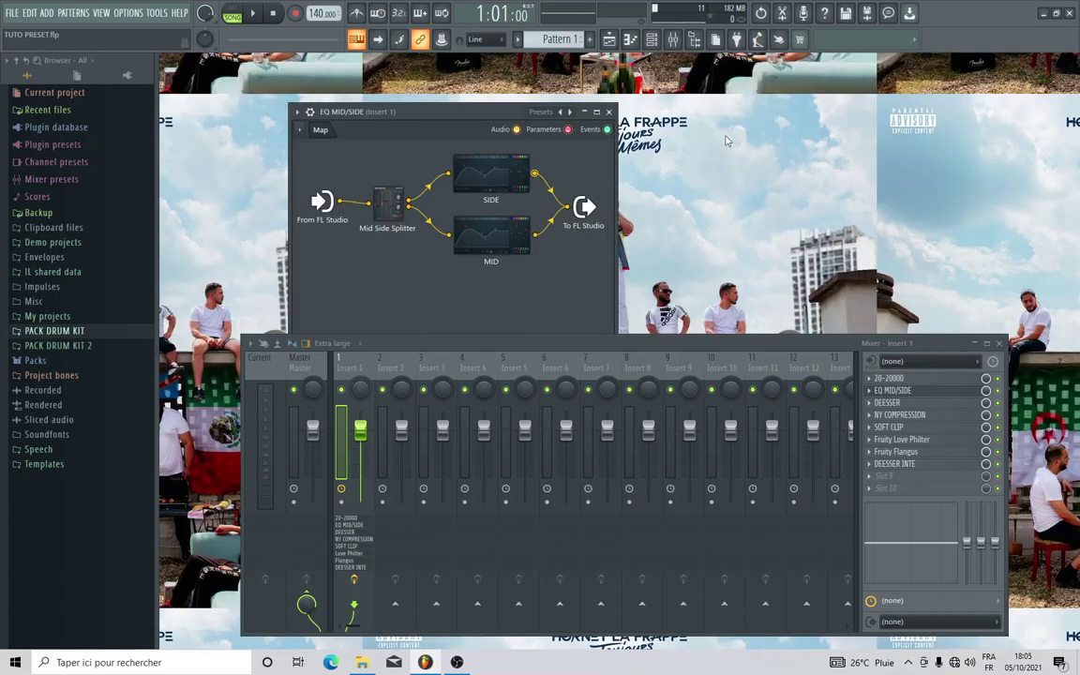
pyautogui.click(609, 112)
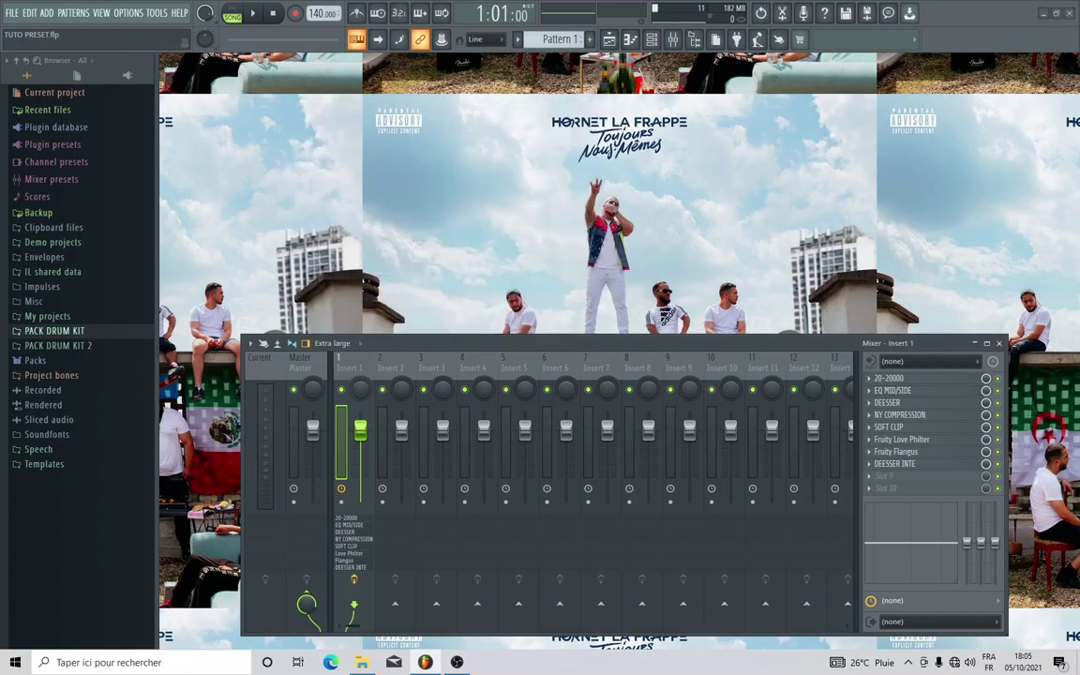
# - Inspect the DEESSER settings on Insert 1, making the mixer narrower so the whole effect window is uncovered
pyautogui.click(886, 403)
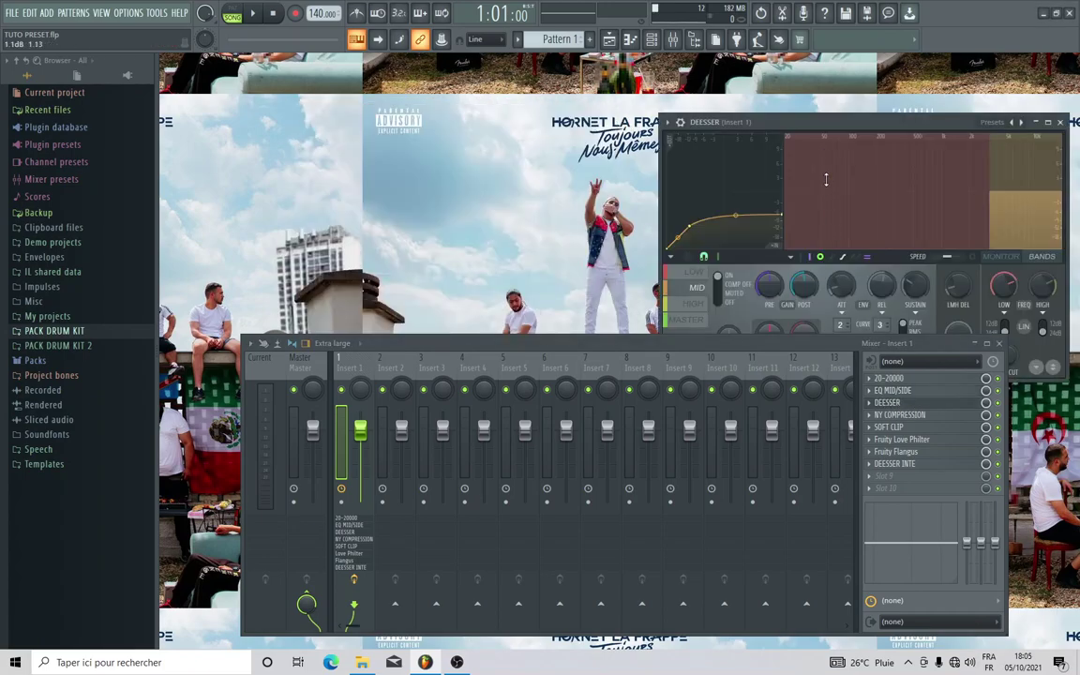
pyautogui.moveTo(842, 130); pyautogui.dragTo(420, 131)
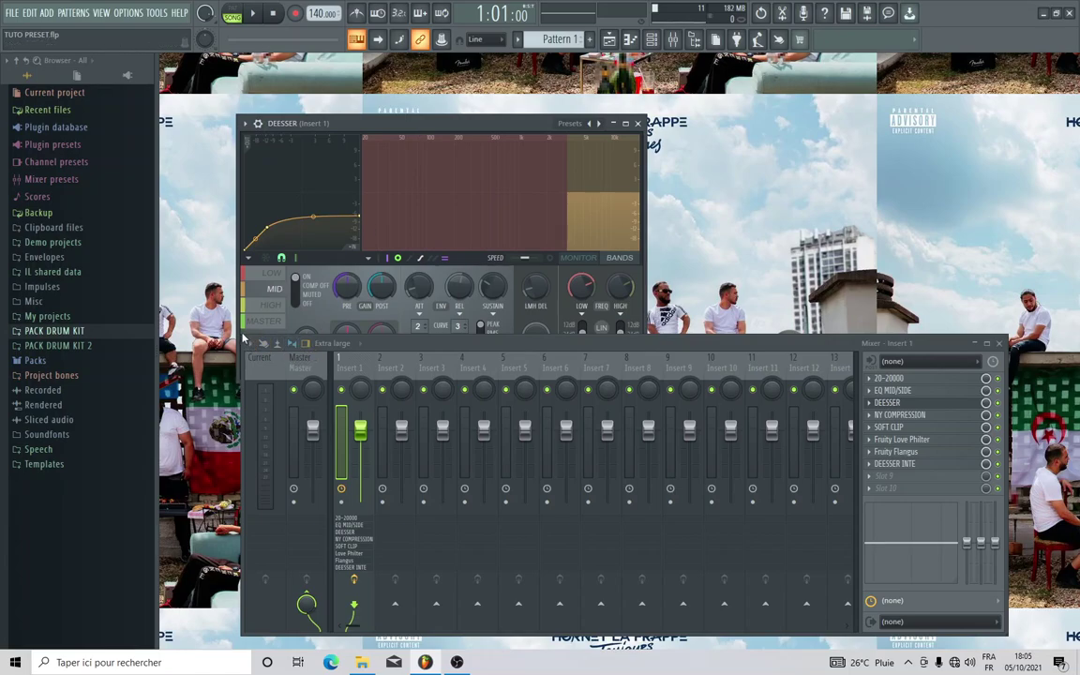
pyautogui.moveTo(243, 340); pyautogui.dragTo(636, 288)
pyautogui.moveTo(468, 127); pyautogui.dragTo(439, 110)
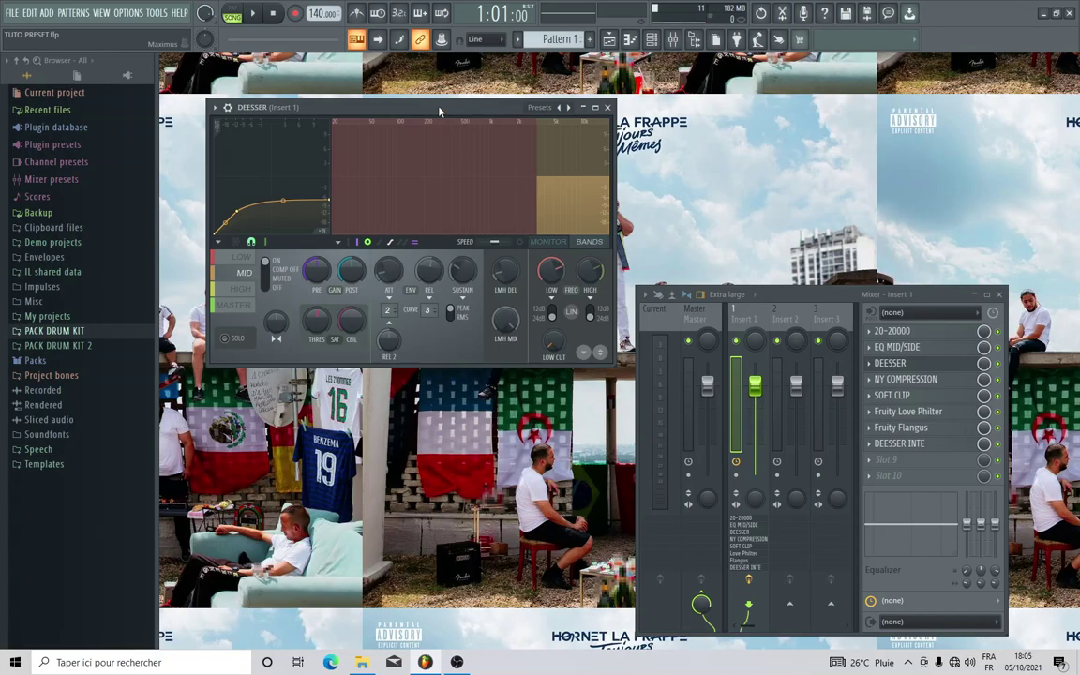
pyautogui.click(607, 106)
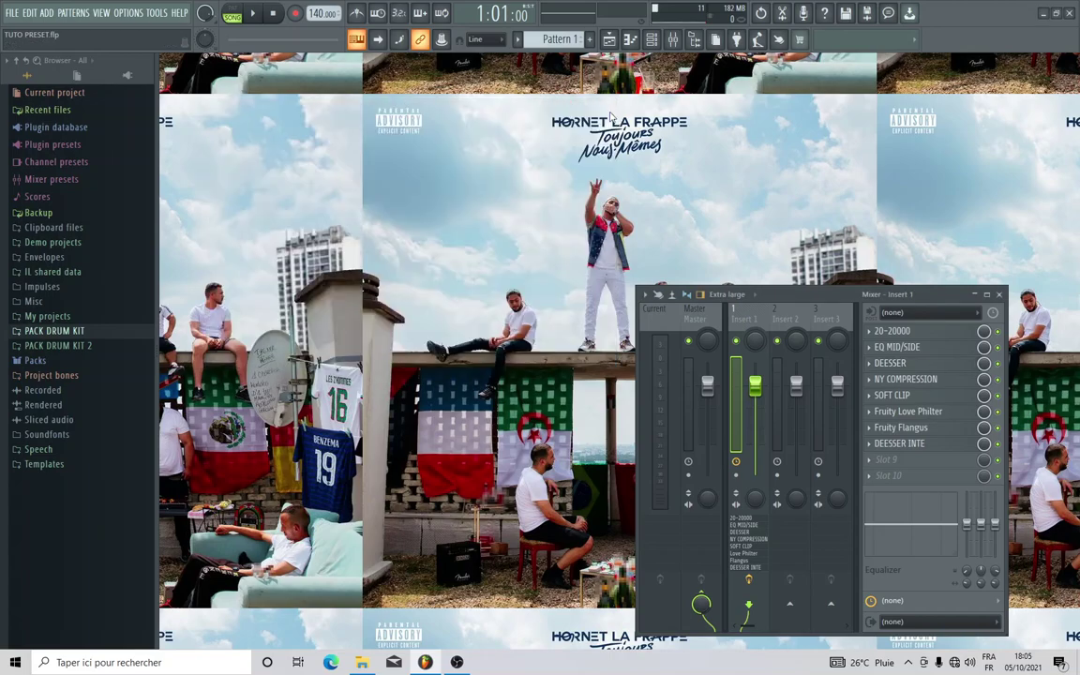
# - Inspect the NY COMPRESSION settings on Insert 1, moving its window clear of the mixer before closing it
pyautogui.click(906, 378)
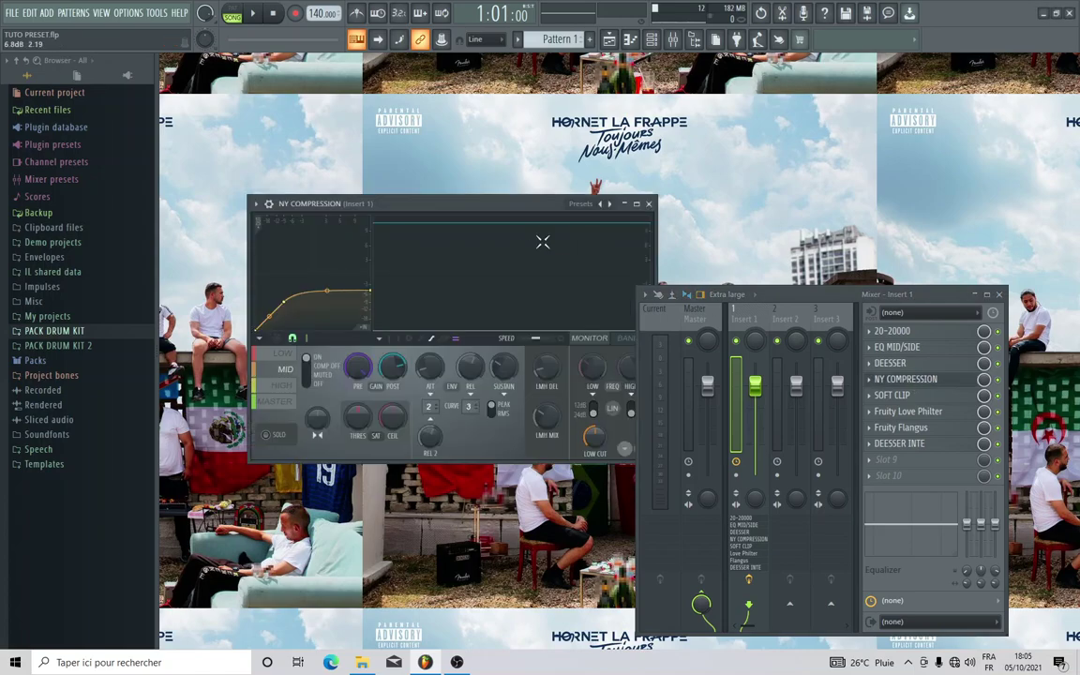
pyautogui.moveTo(499, 207); pyautogui.dragTo(452, 119)
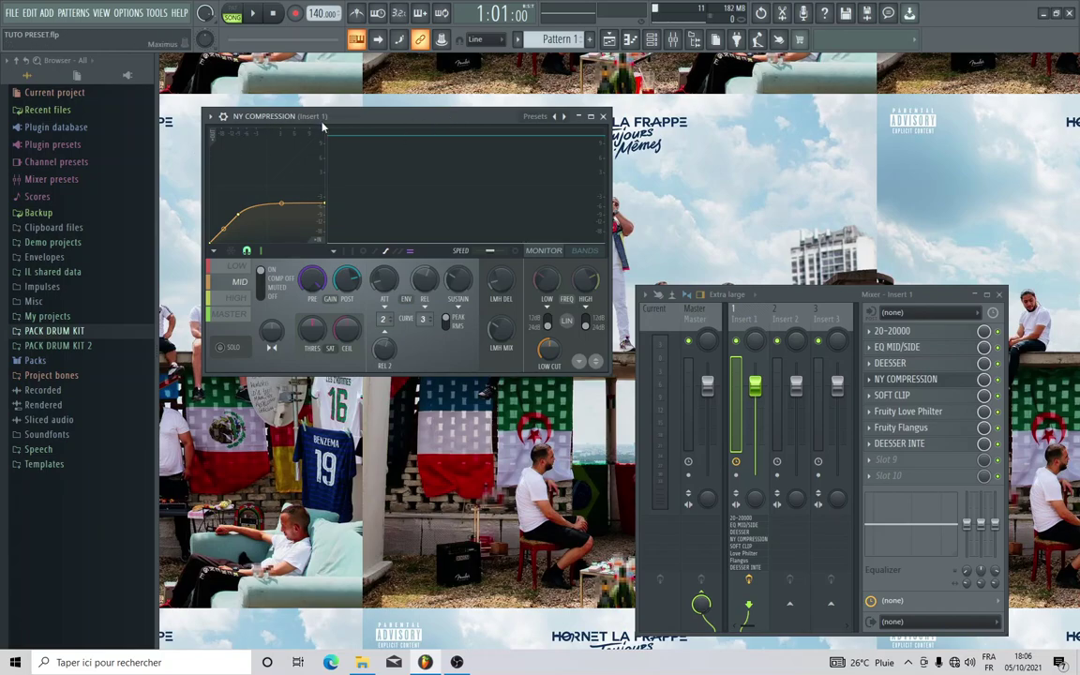
pyautogui.click(603, 117)
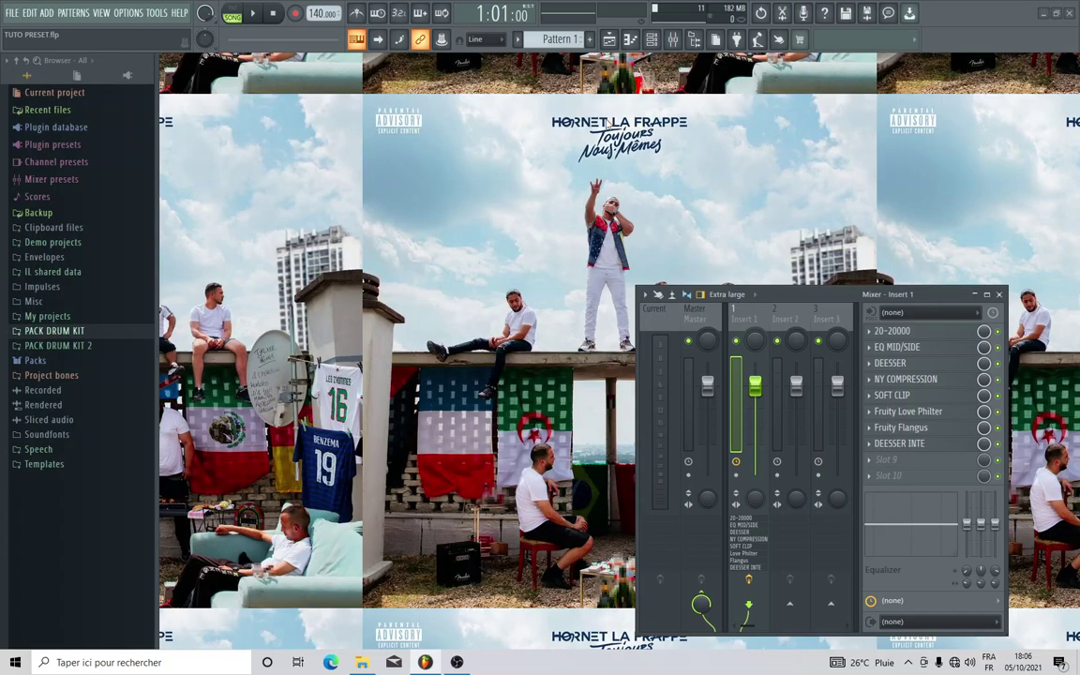
# - Load Fruity WaveShaper into the first effect slot of Insert 2 and arrange it apart from Insert 1's SOFT CLIP window for comparison
pyautogui.click(892, 395)
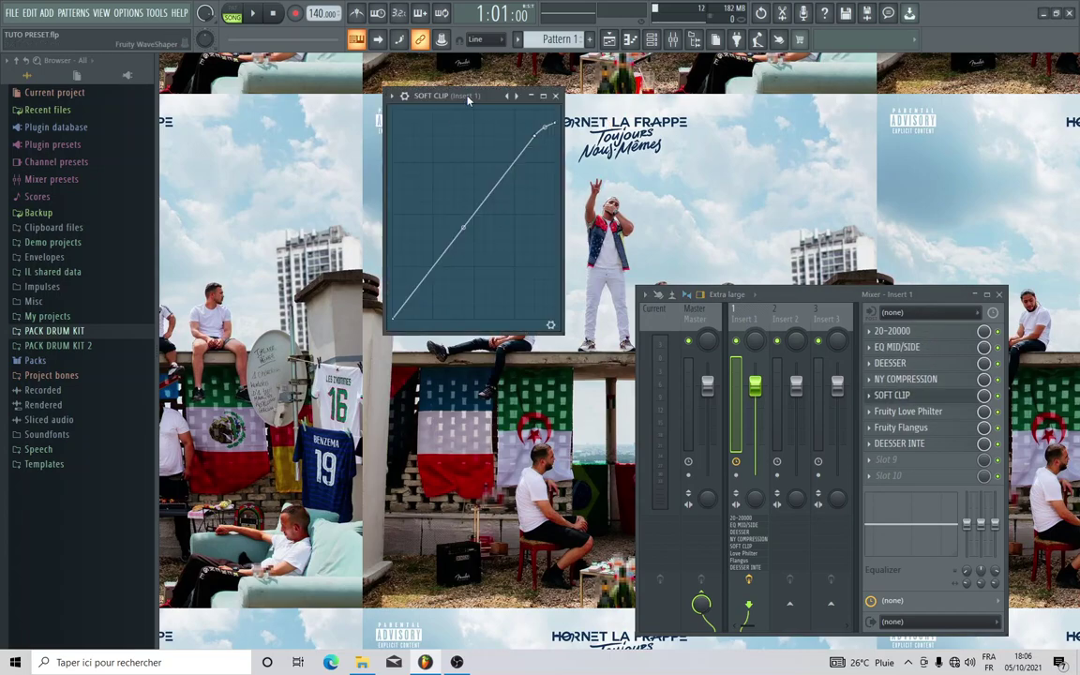
pyautogui.moveTo(468, 97); pyautogui.dragTo(409, 153)
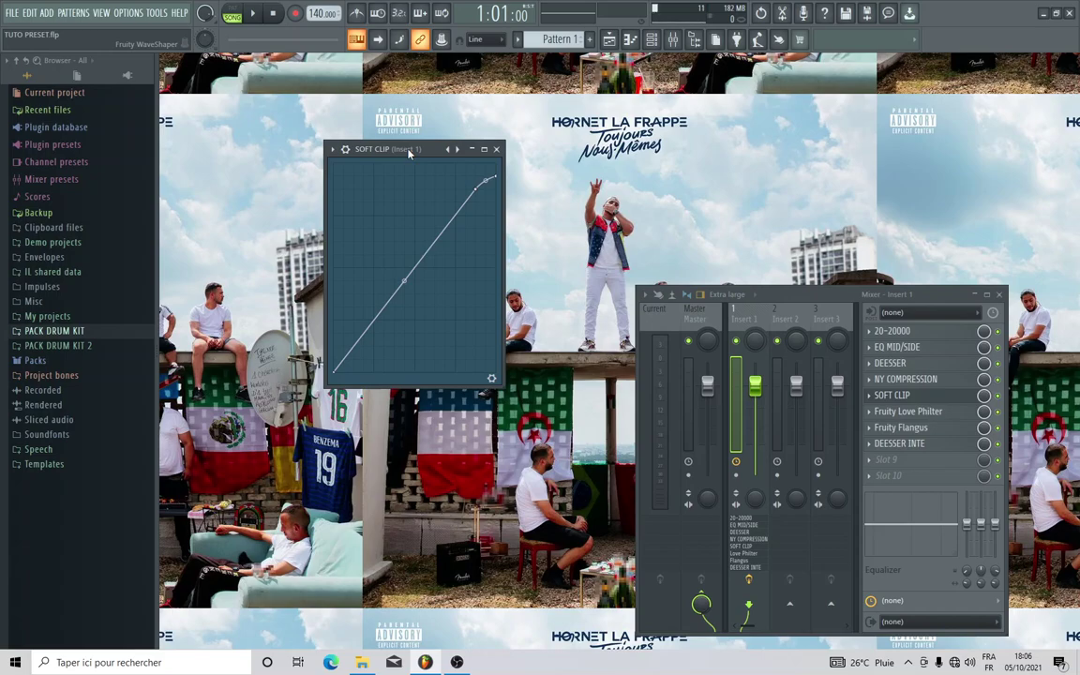
pyautogui.click(786, 318)
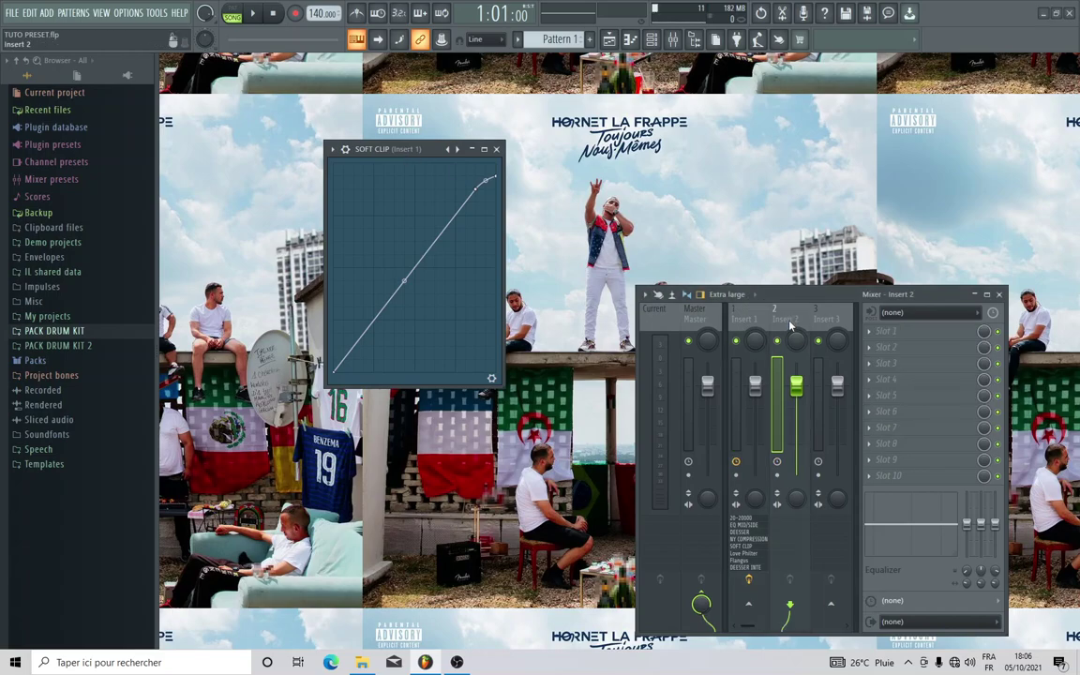
pyautogui.click(890, 331)
pyautogui.moveTo(885, 346)
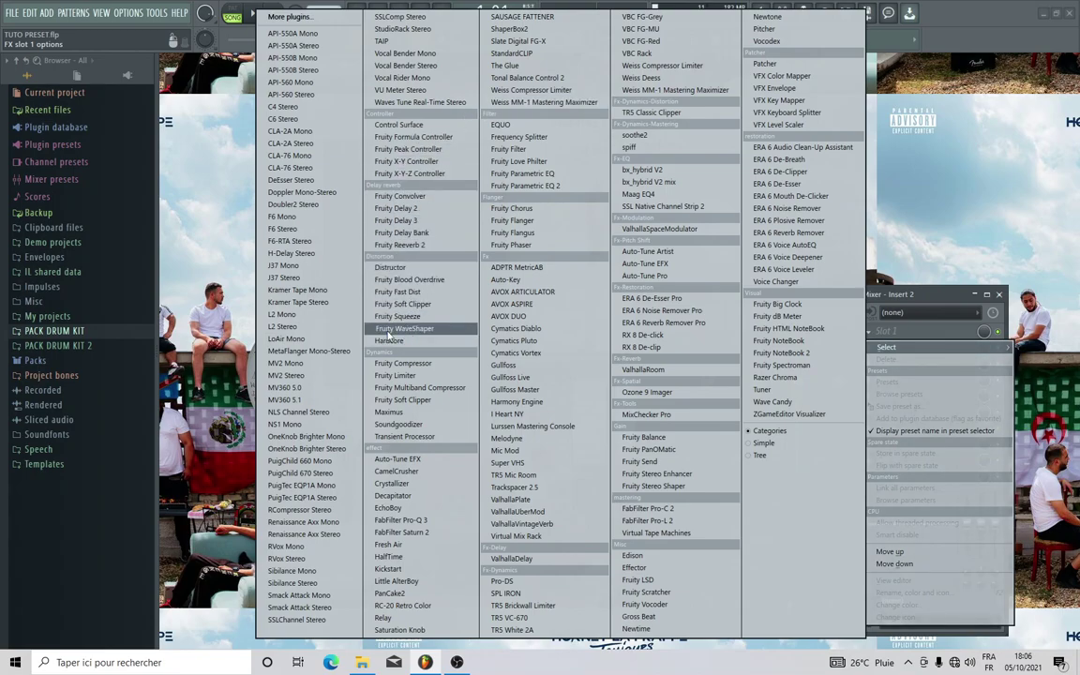
pyautogui.click(412, 329)
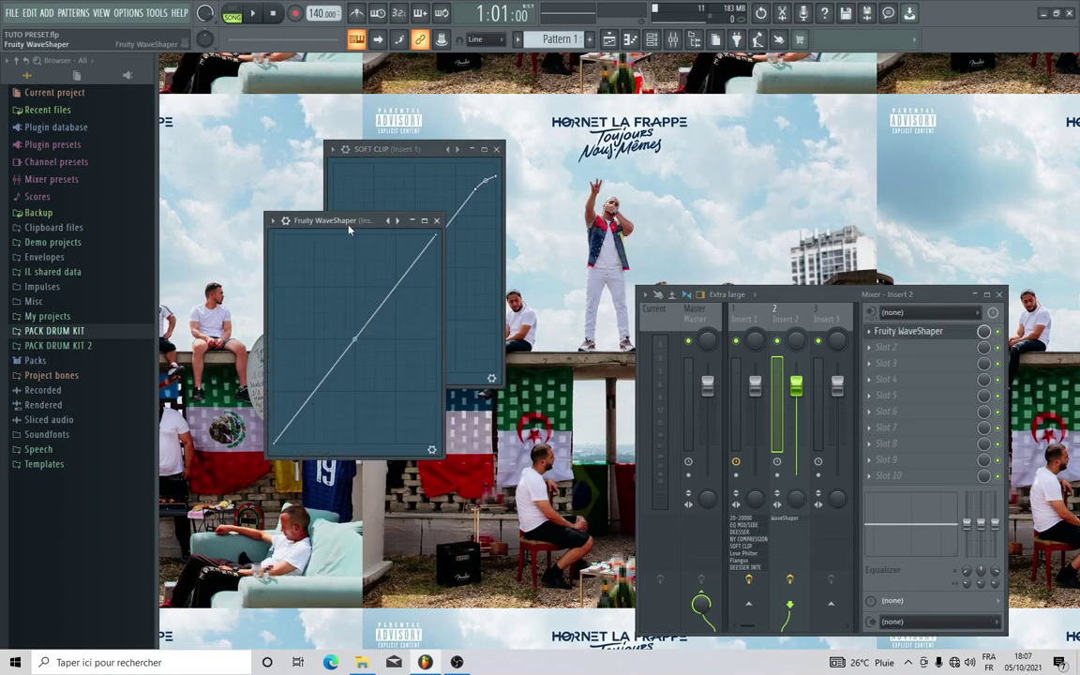
pyautogui.moveTo(314, 215); pyautogui.dragTo(291, 332)
pyautogui.moveTo(393, 148); pyautogui.dragTo(567, 98)
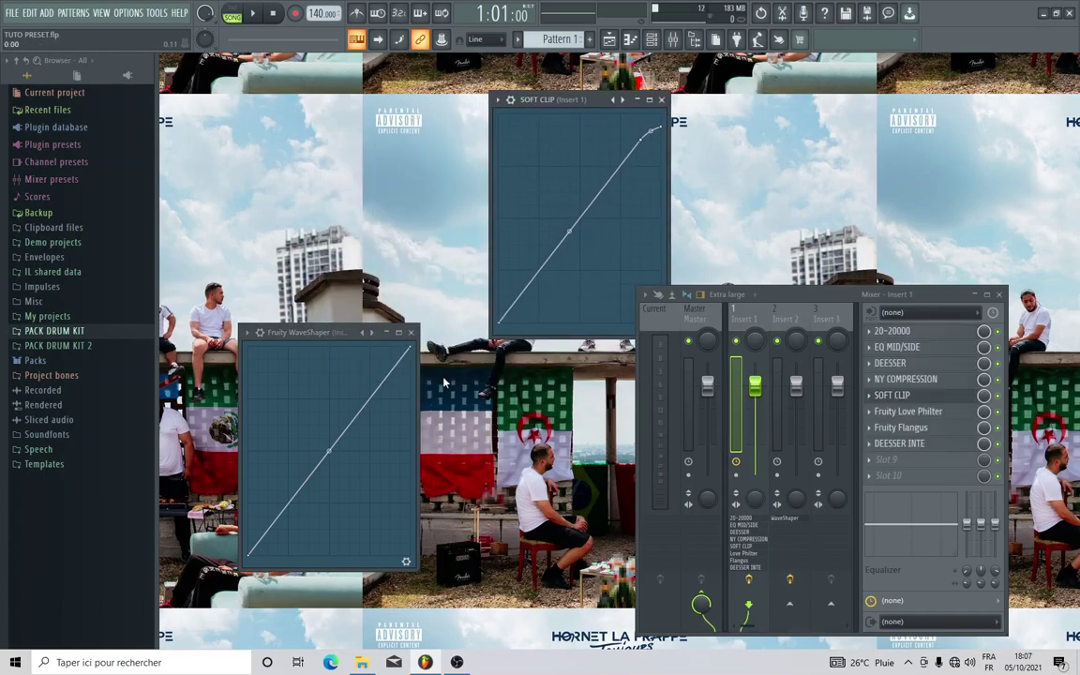
# - Look through the Fruity WaveShaper preset list for the soft clip presets without loading one, and close both waveshaper windows
pyautogui.rightClick(371, 331)
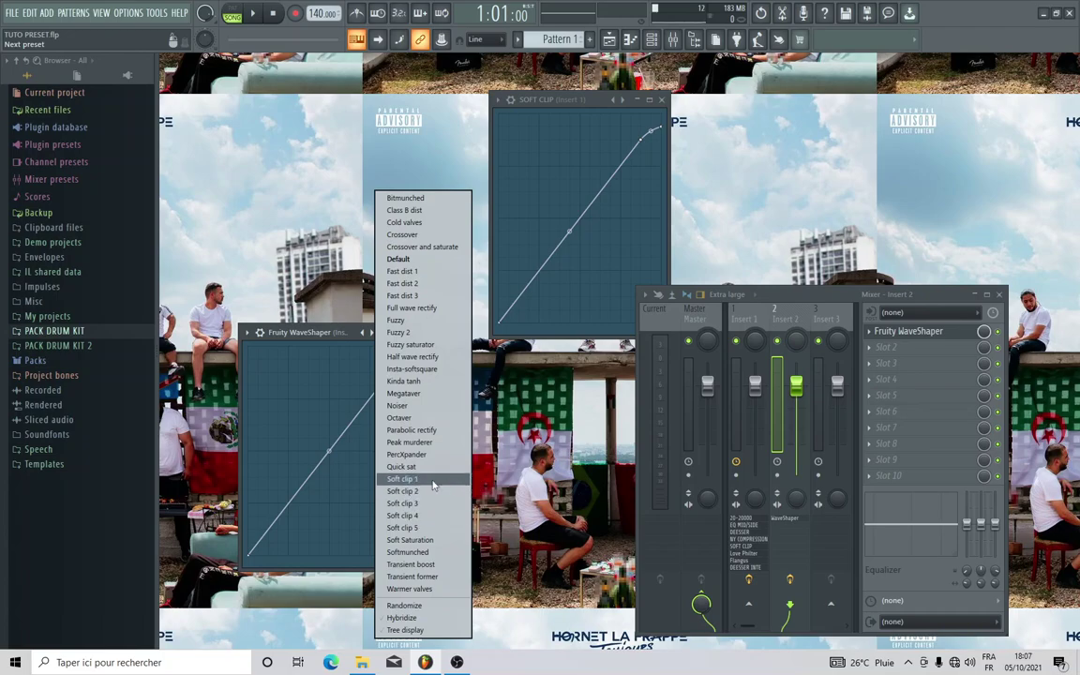
pyautogui.click(499, 443)
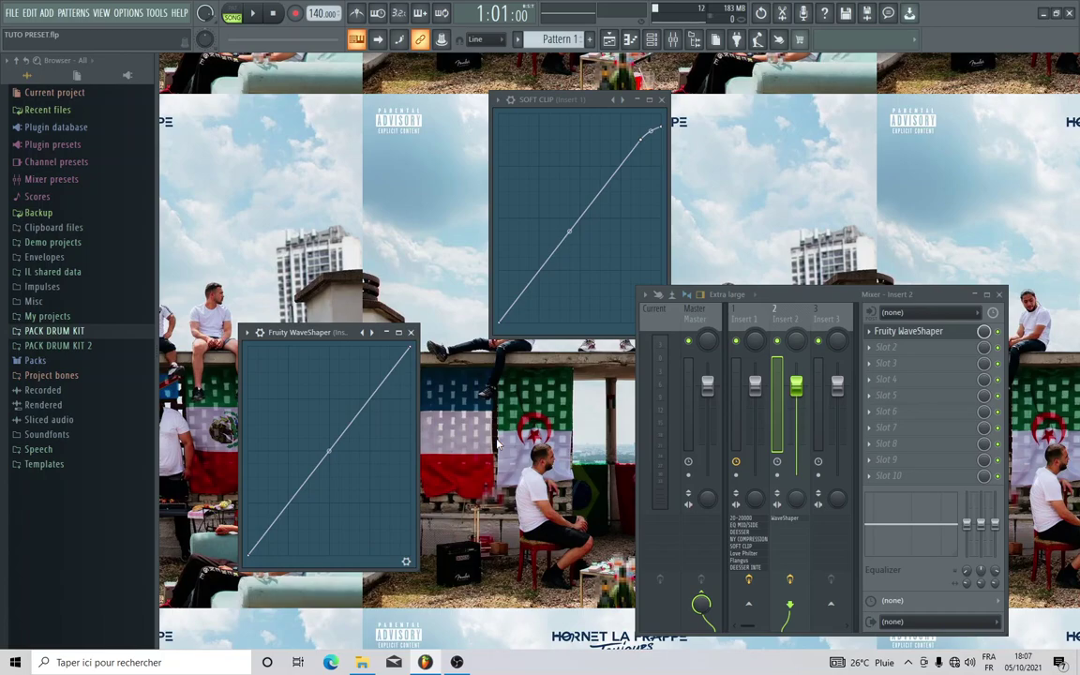
pyautogui.click(661, 99)
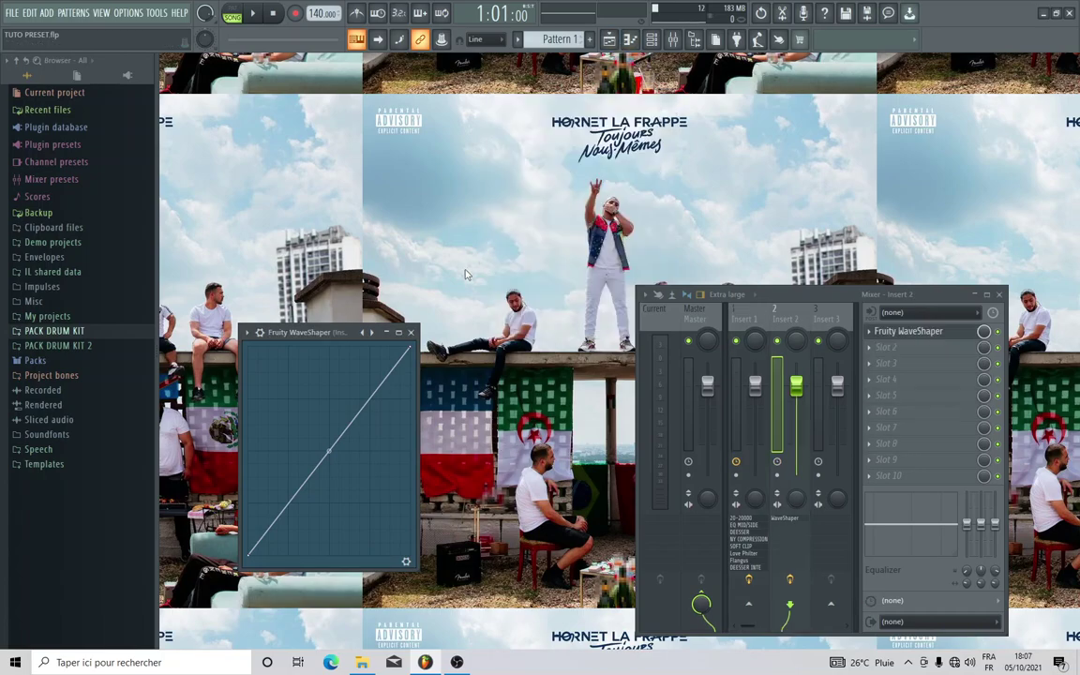
pyautogui.click(411, 332)
# - Inspect Fruity Love Philter on Insert 1 and locate Simple lowpass in its preset list, closing the effect when done
pyautogui.click(745, 324)
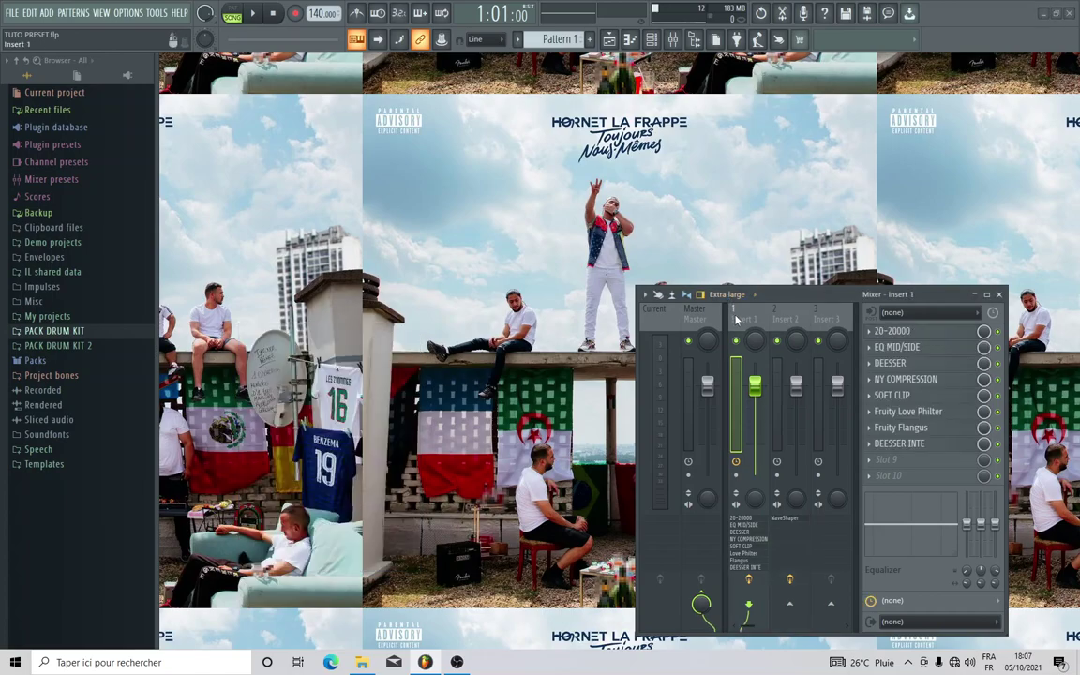
pyautogui.click(897, 417)
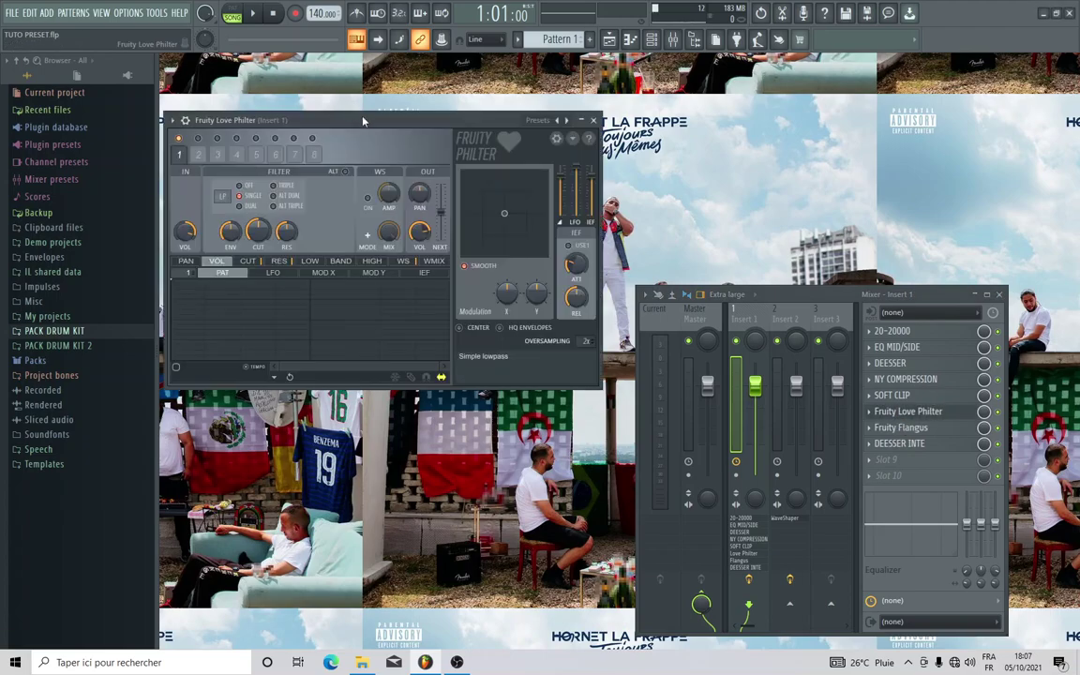
pyautogui.moveTo(363, 121); pyautogui.dragTo(391, 97)
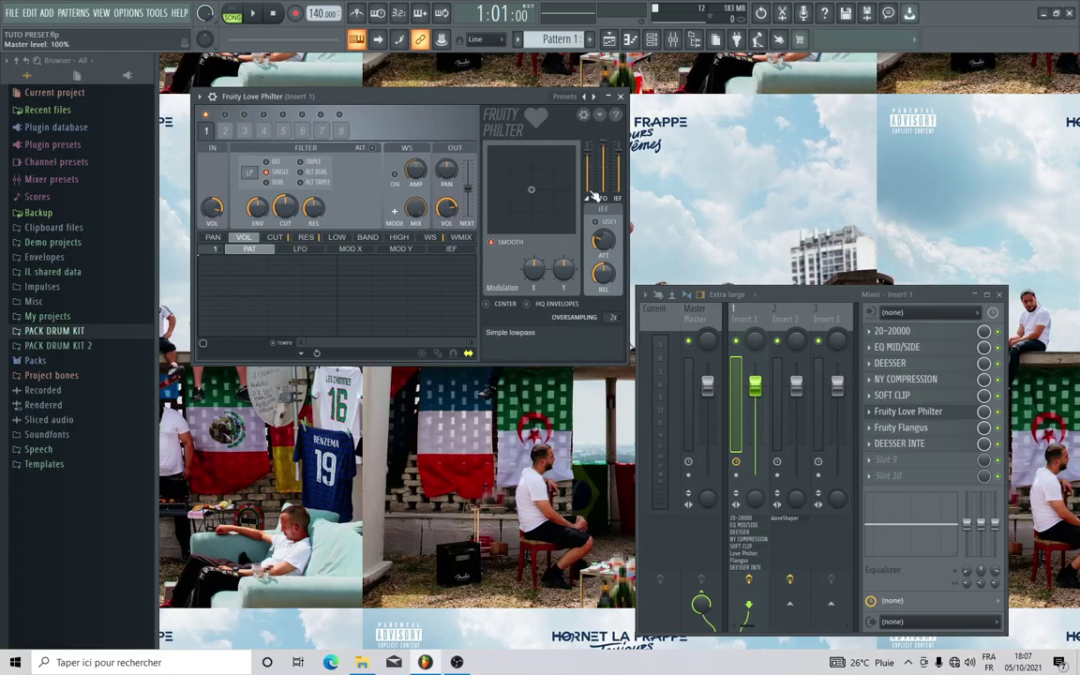
pyautogui.click(593, 98)
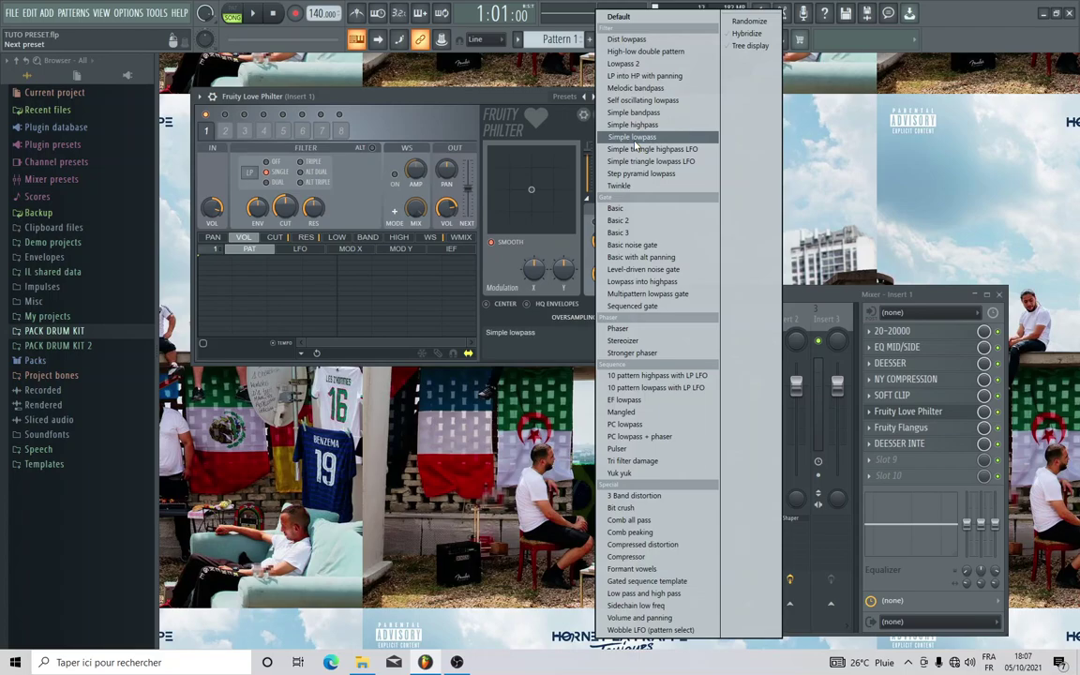
pyautogui.click(511, 101)
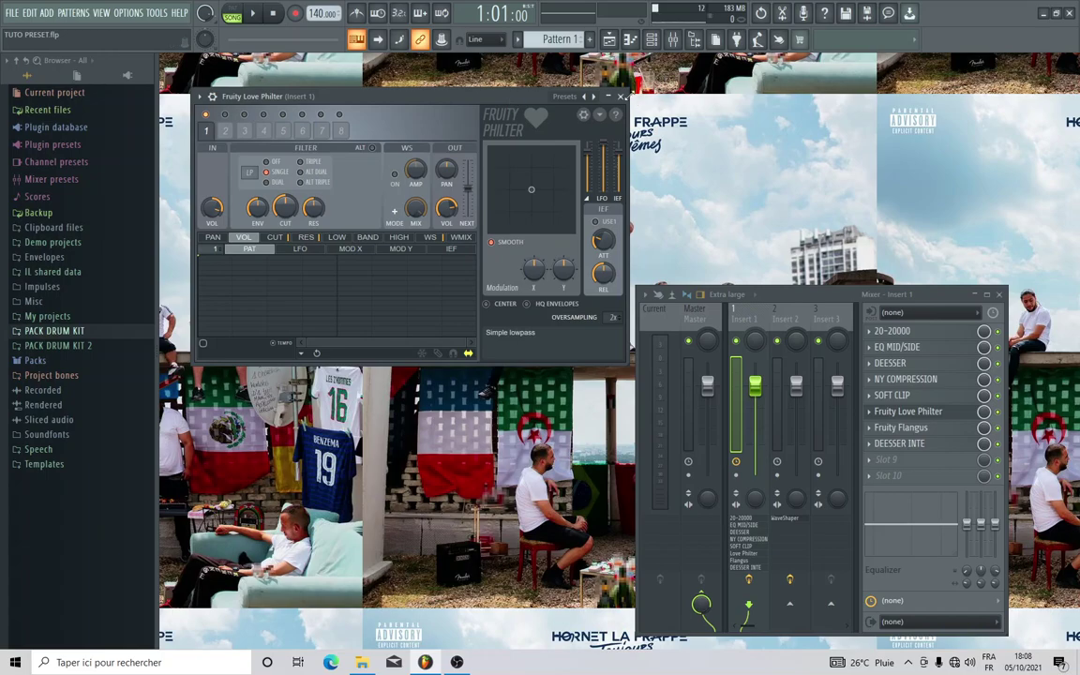
pyautogui.click(621, 99)
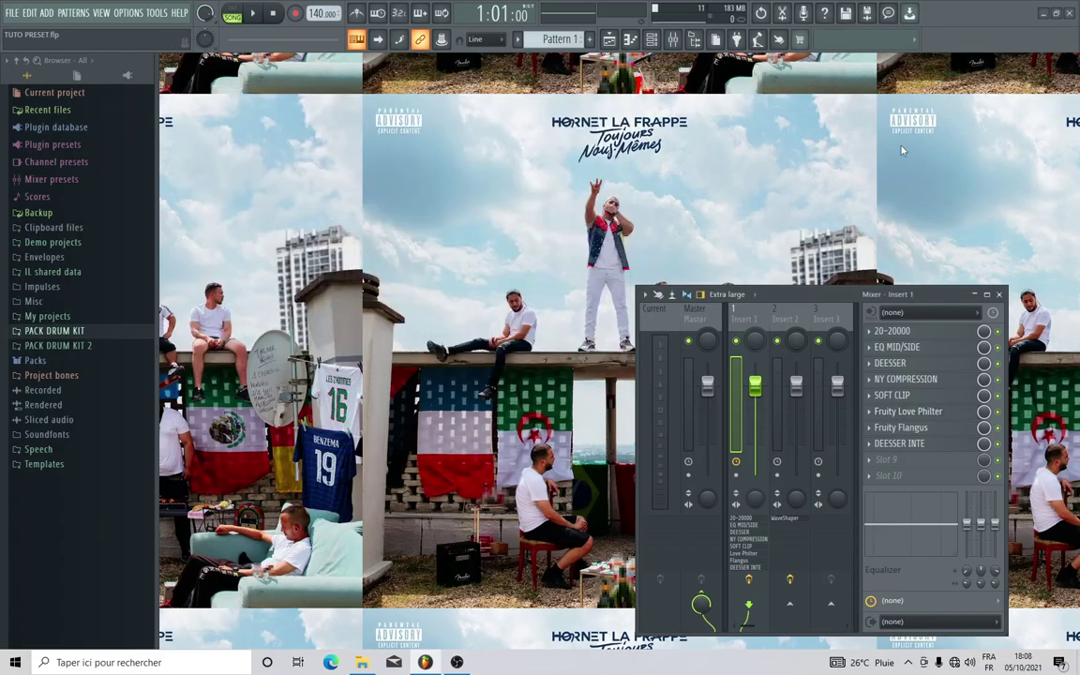
# - Inspect Fruity Flangus on Insert 1 and look through its preset list without loading one, closing the effect when done
pyautogui.click(901, 428)
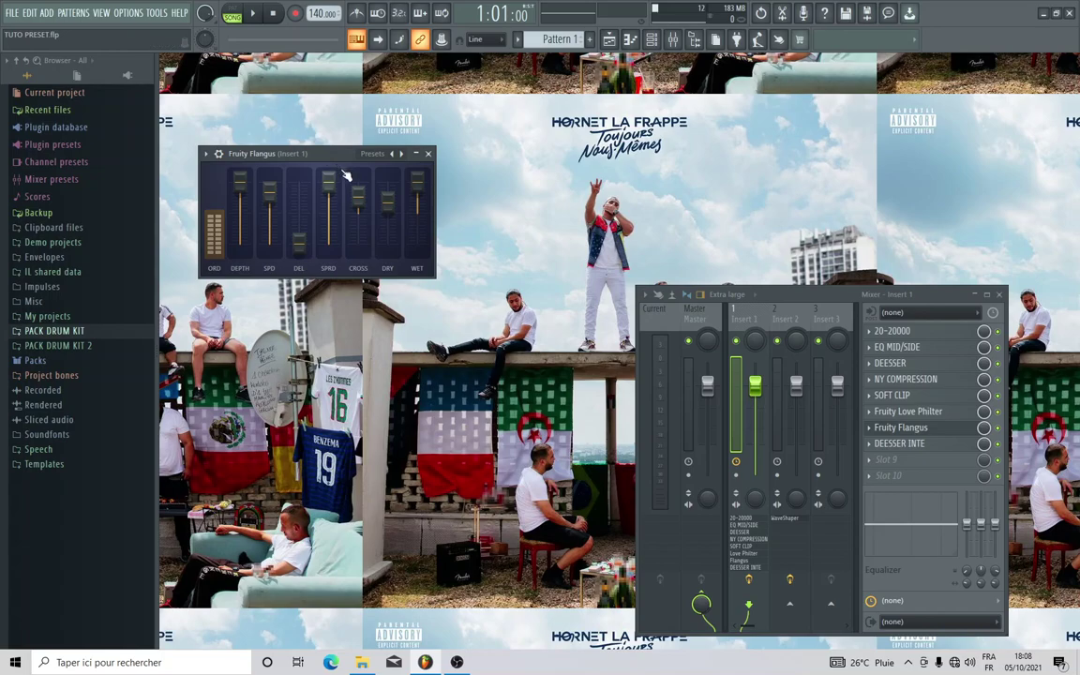
pyautogui.rightClick(402, 155)
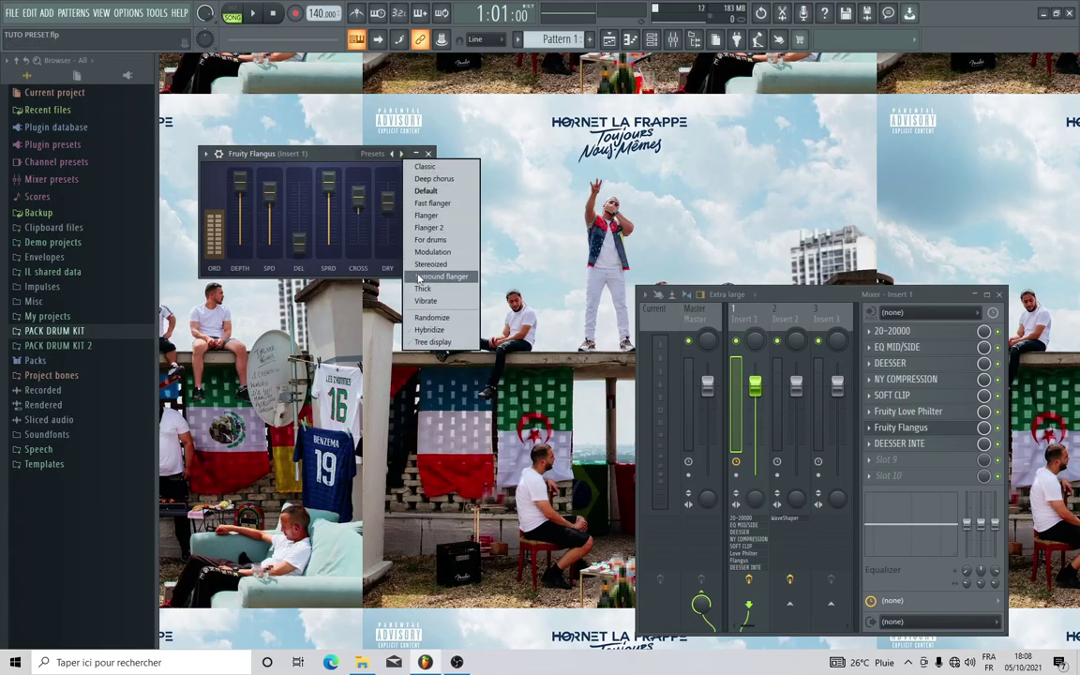
pyautogui.click(430, 158)
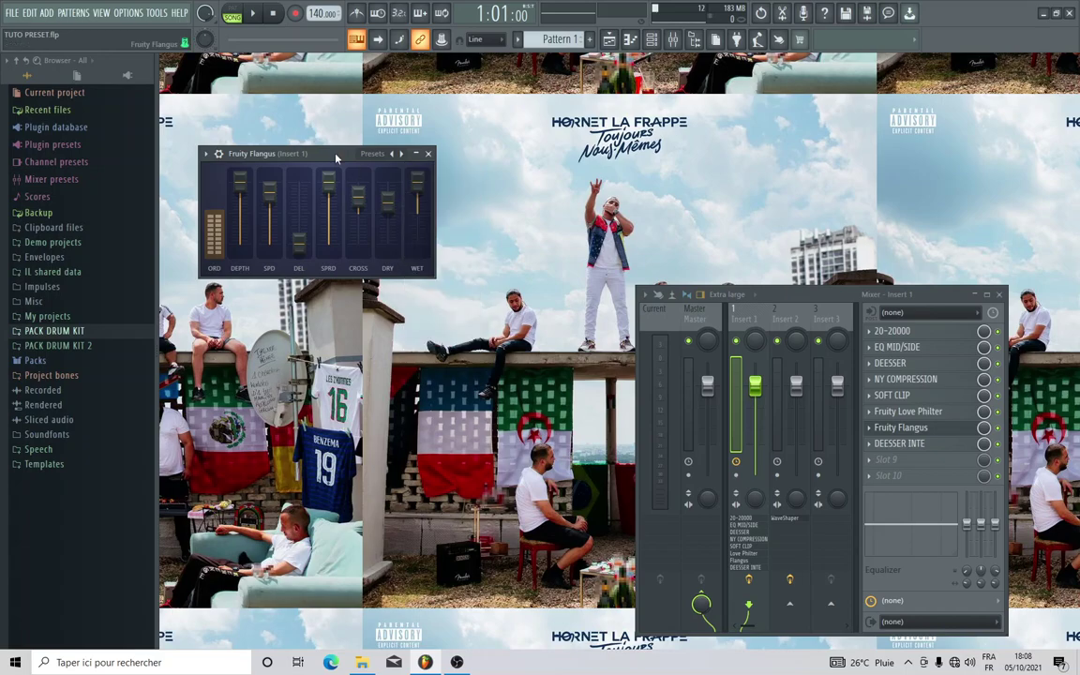
pyautogui.click(429, 154)
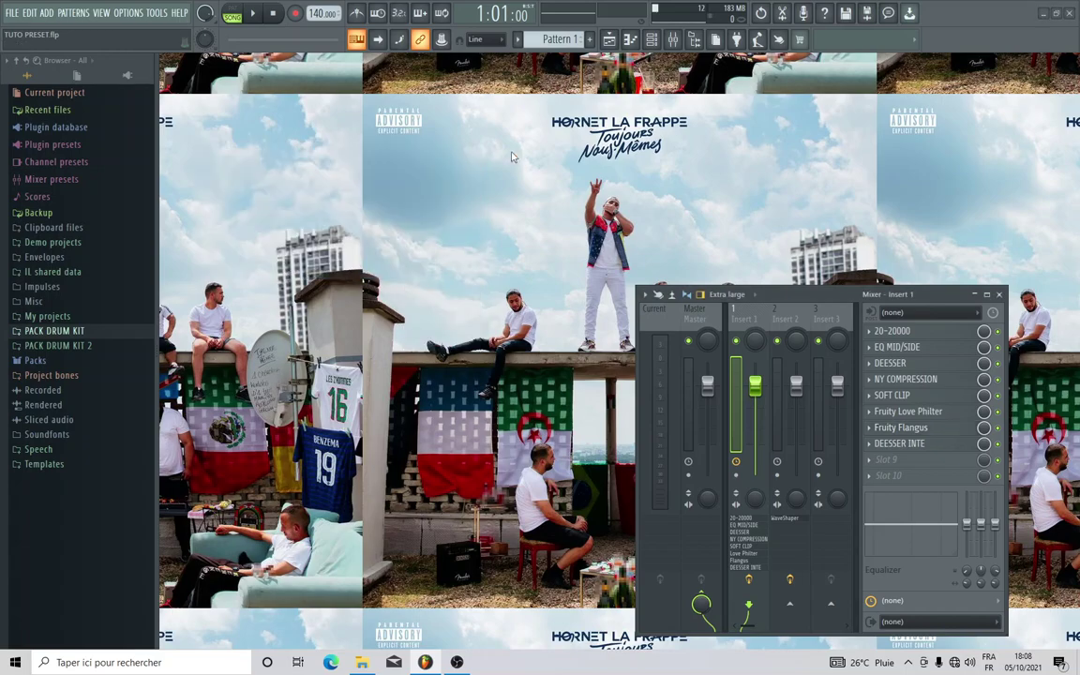
# - Inspect the DEESSER INTE patch on Insert 1 and locate Intelligent Deesser in its preset list, closing the patch without loading it
pyautogui.click(900, 444)
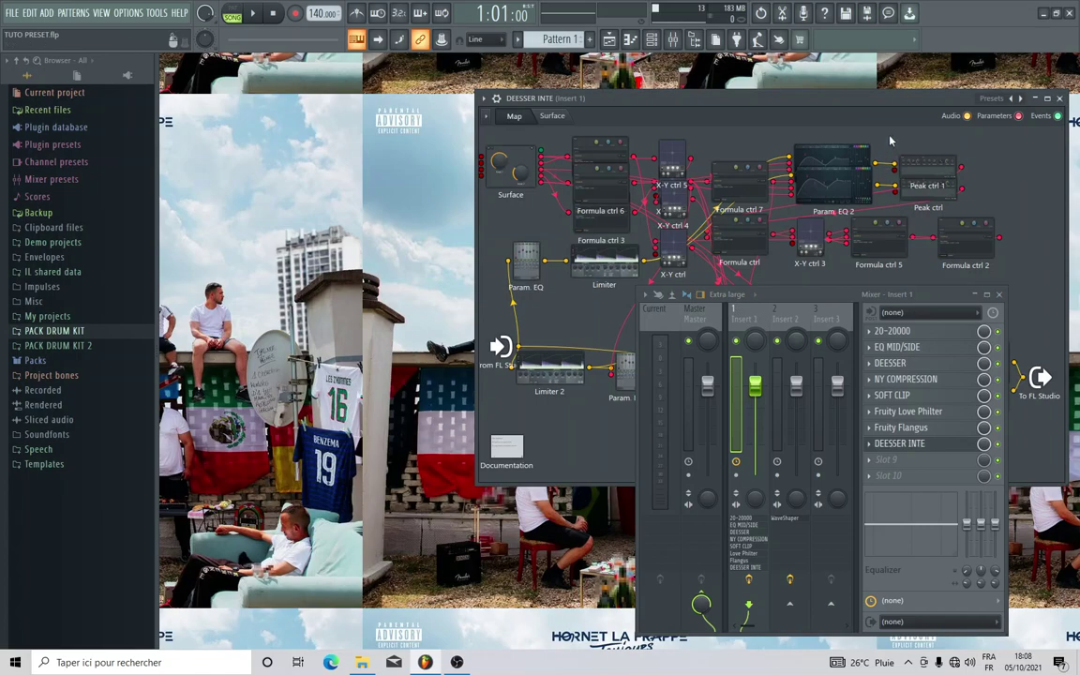
pyautogui.moveTo(800, 93); pyautogui.dragTo(567, 106)
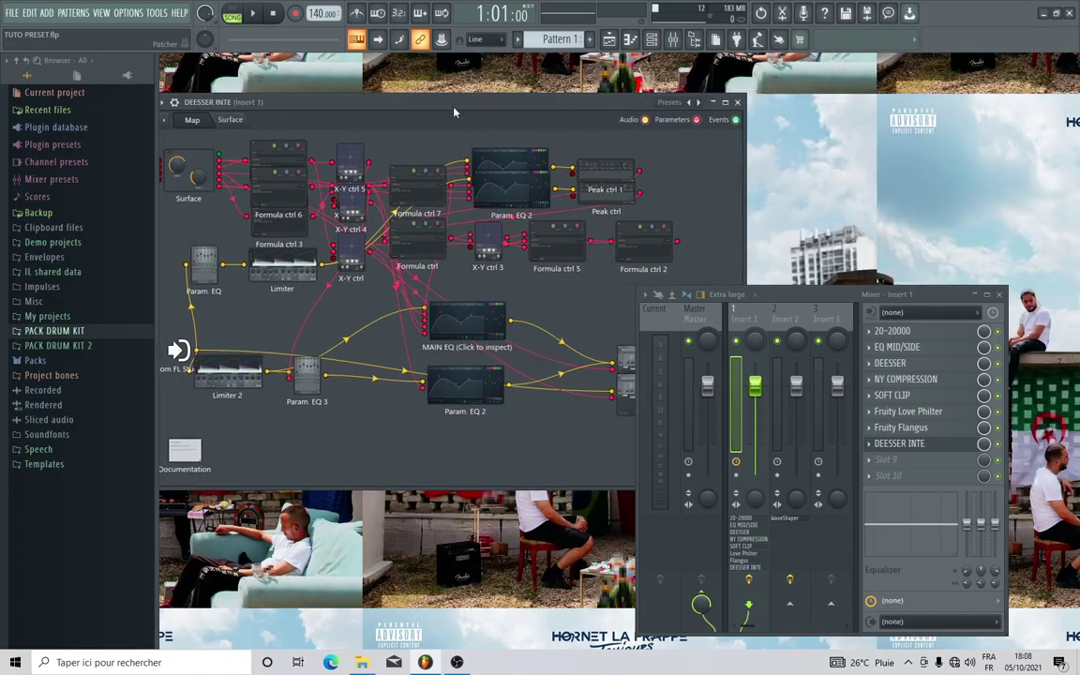
pyautogui.moveTo(406, 97); pyautogui.dragTo(495, 87)
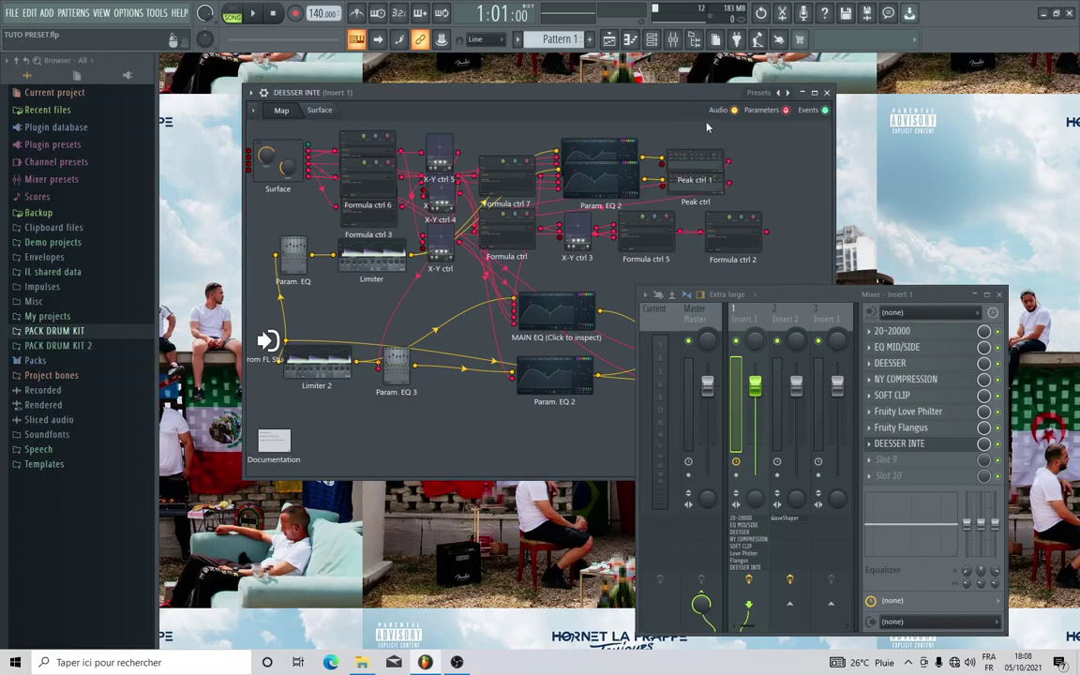
pyautogui.click(786, 93)
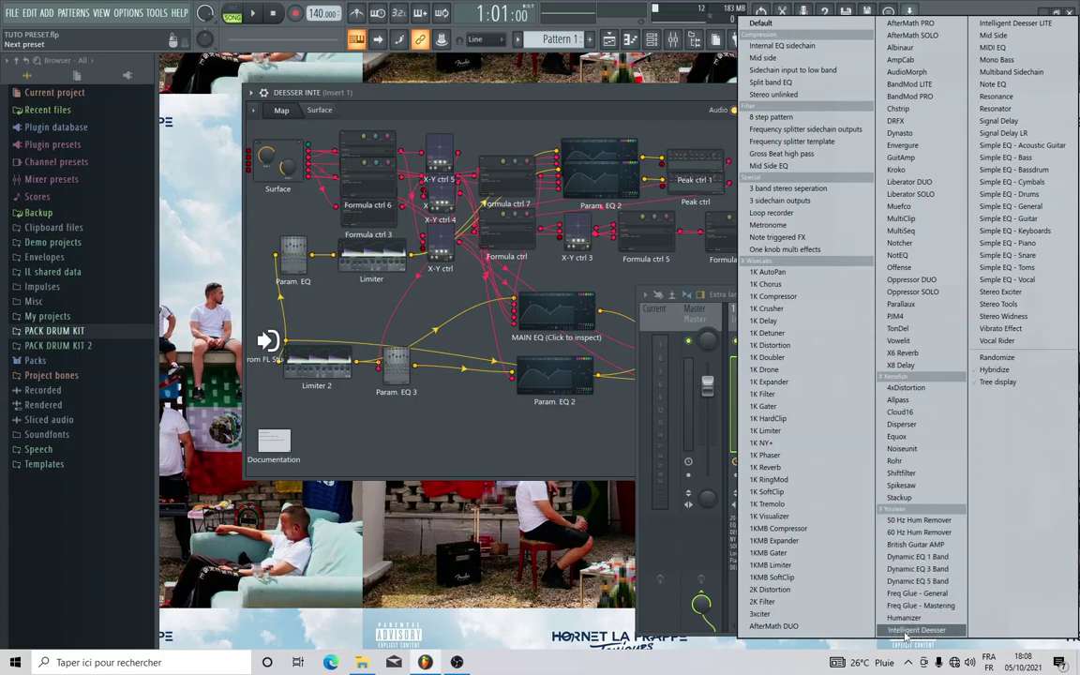
pyautogui.click(418, 447)
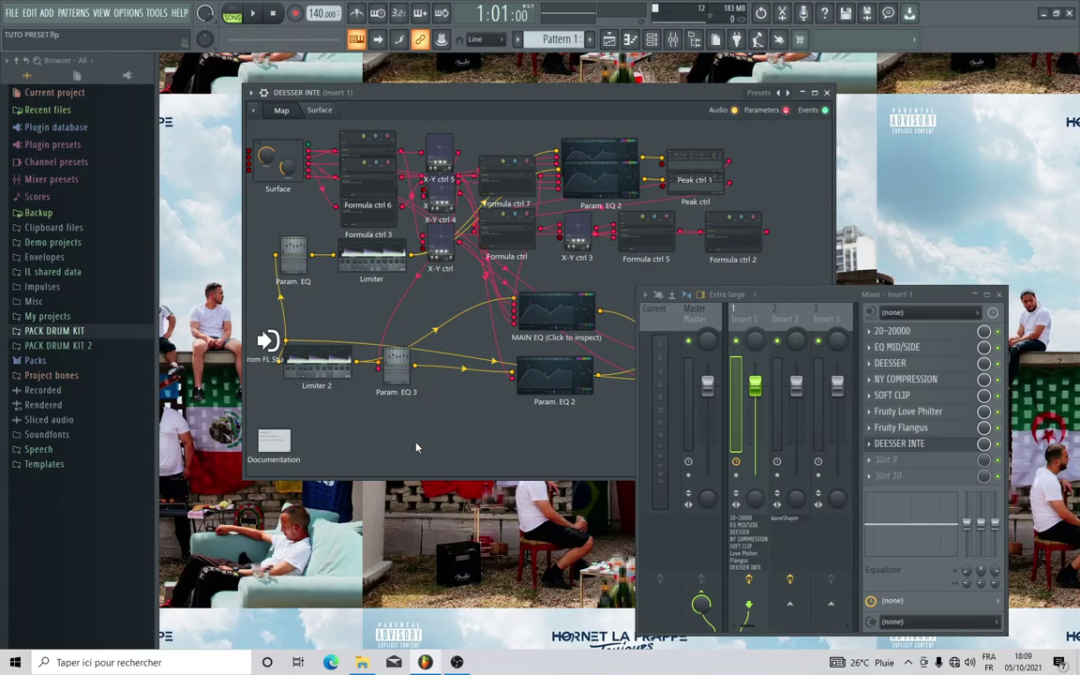
pyautogui.click(826, 92)
# - Make the mixer window taller and move it slightly upward so Insert 1's effect slots are larger
pyautogui.moveTo(811, 286); pyautogui.dragTo(815, 135)
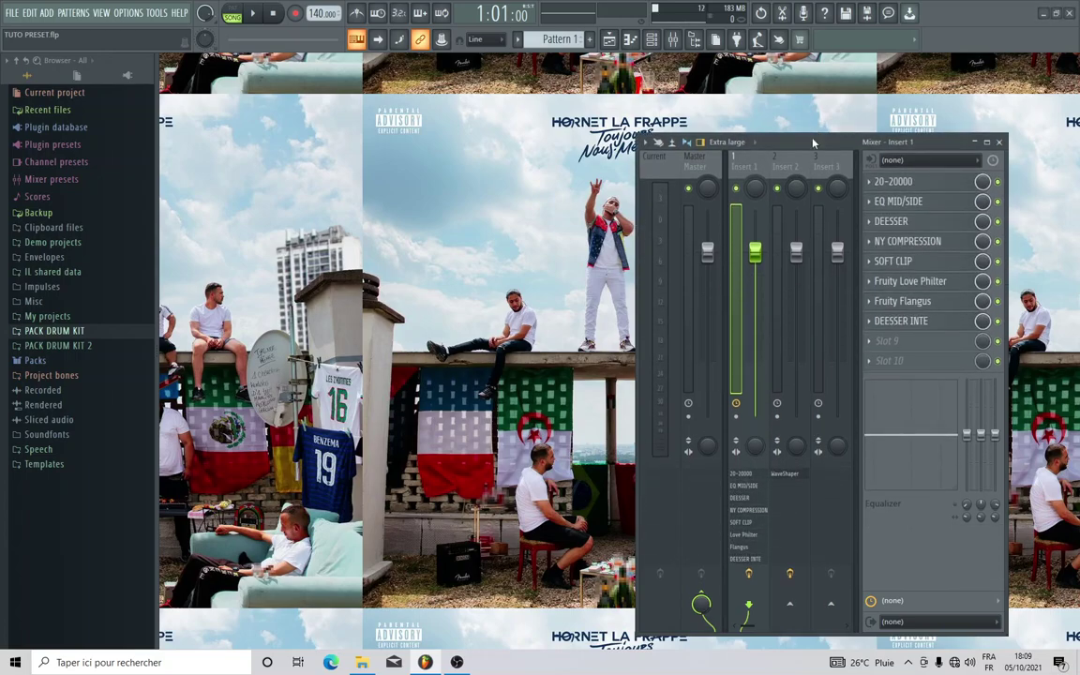
pyautogui.moveTo(815, 136); pyautogui.dragTo(811, 106)
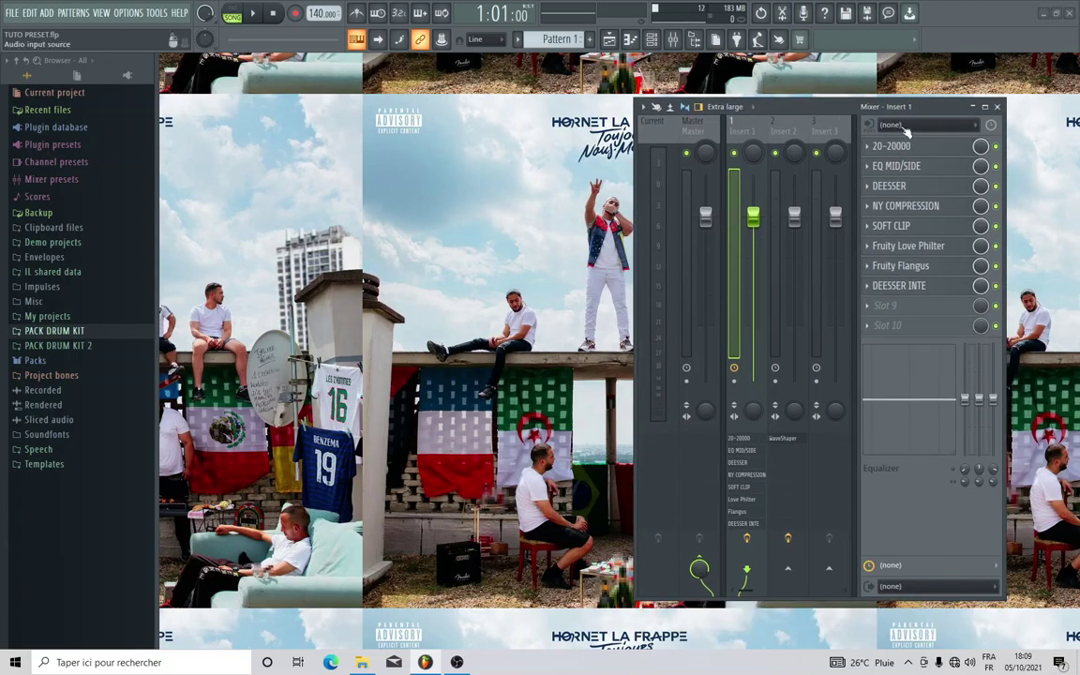